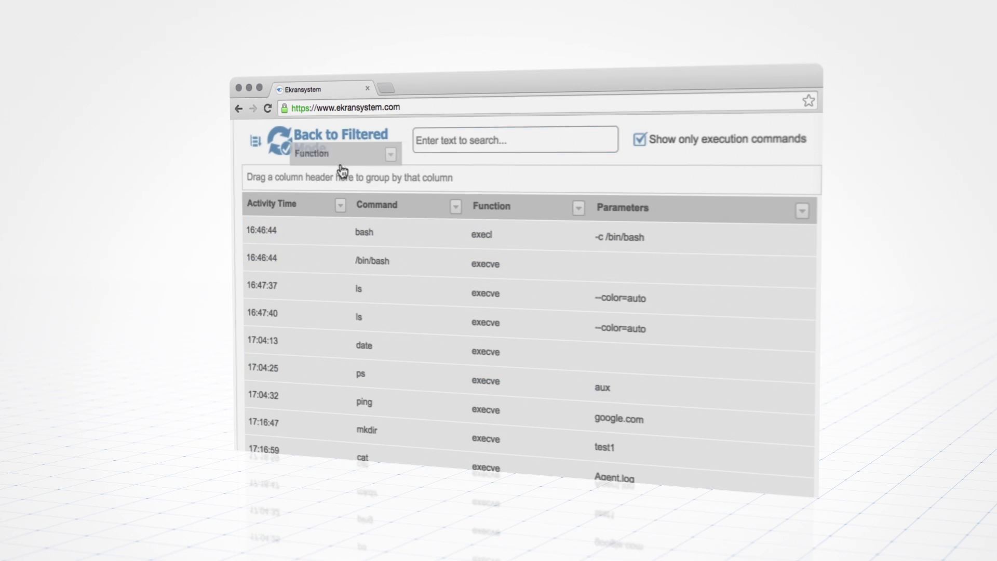
# Step: Group the execution commands by Function and expand the 'Function: execve' group
pyautogui.moveTo(478, 210); pyautogui.dragTo(335, 175)
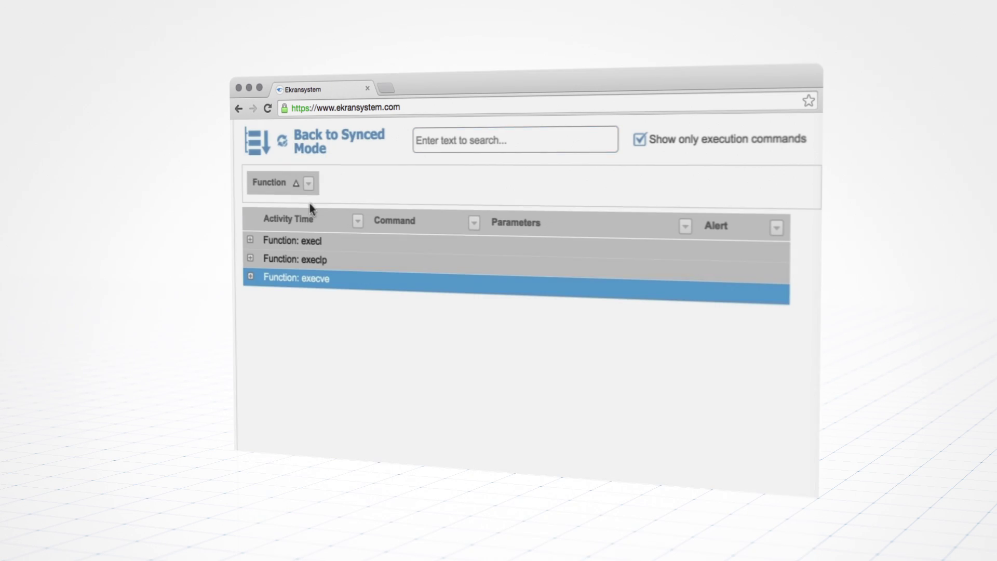
pyautogui.click(250, 278)
pyautogui.scroll(-5, 312, 319)
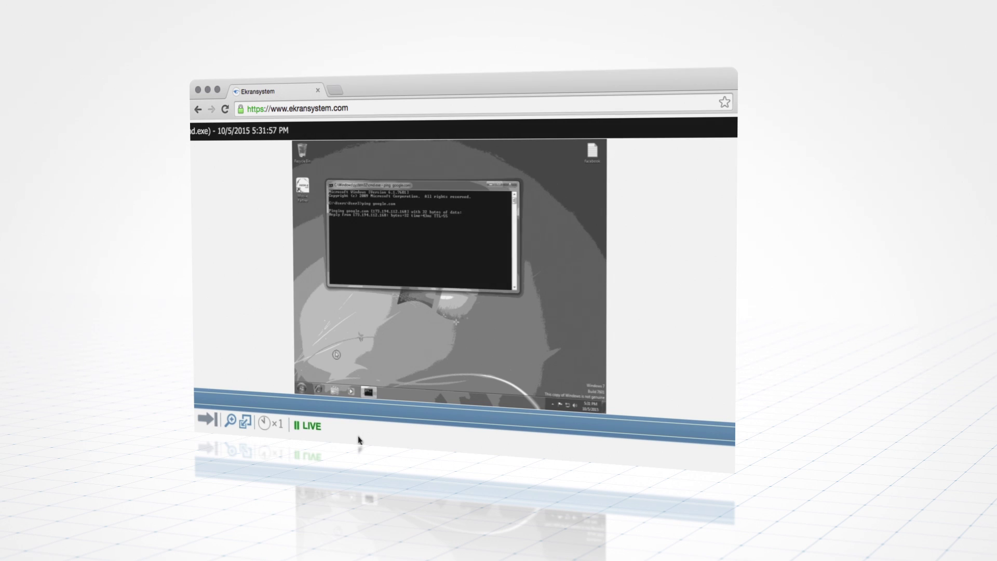
# Step: Pause live playback, start a Session Forensic Export, then go back to the Home dashboard
pyautogui.click(303, 430)
pyautogui.click(430, 363)
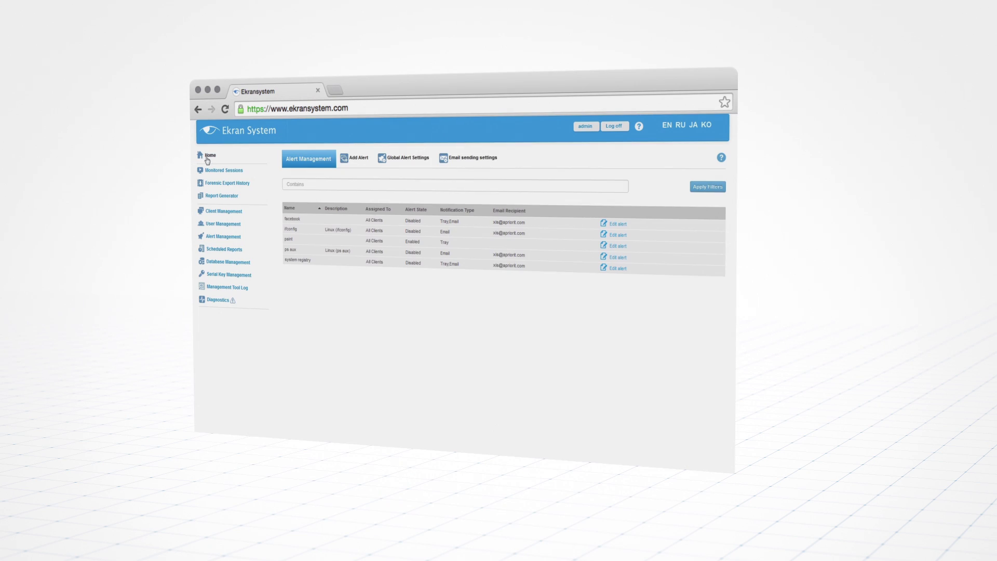
pyautogui.click(209, 156)
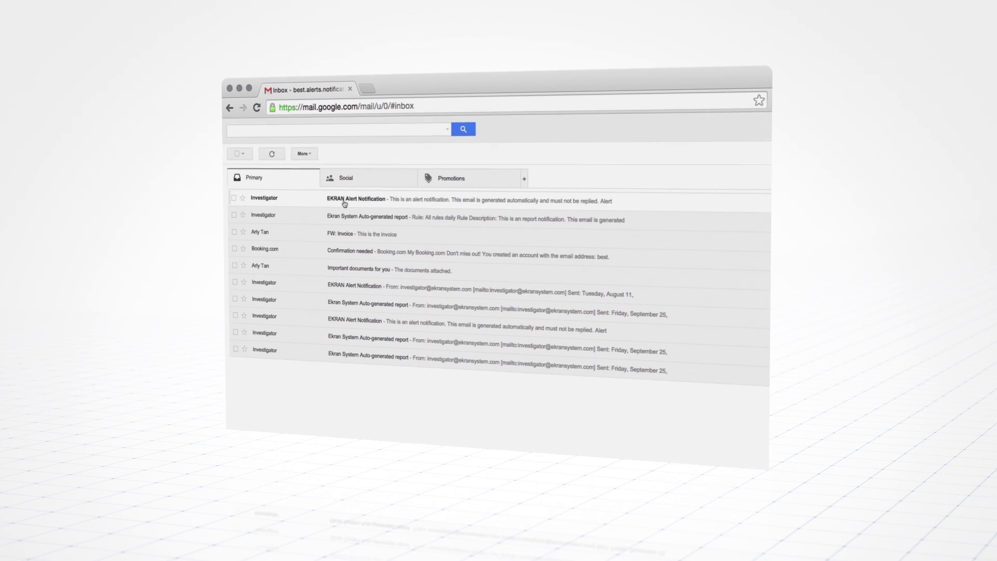
# Step: Open the top 'EKRAN Alert Notification' email in the Gmail inbox
pyautogui.click(343, 204)
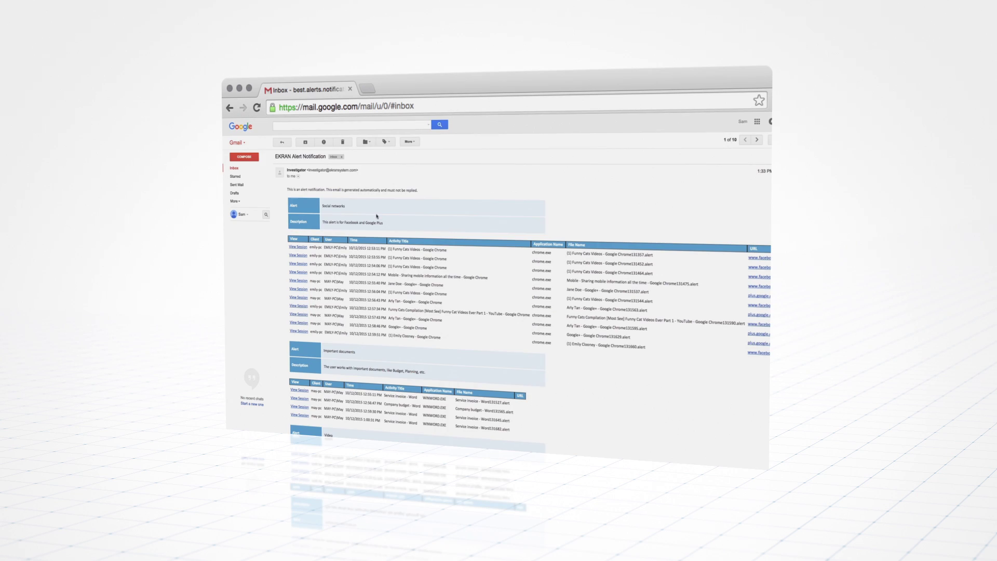